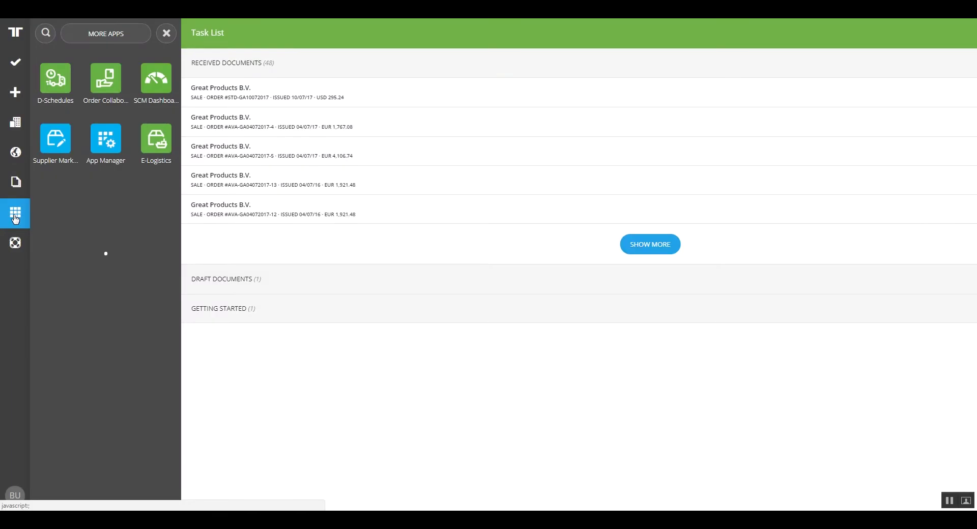
# Step: Create and save a new E-Logistics shipment with pick up Atomium N.V., destination Great Products B.V. and carrier 00 No carrier
pyautogui.click(152, 147)
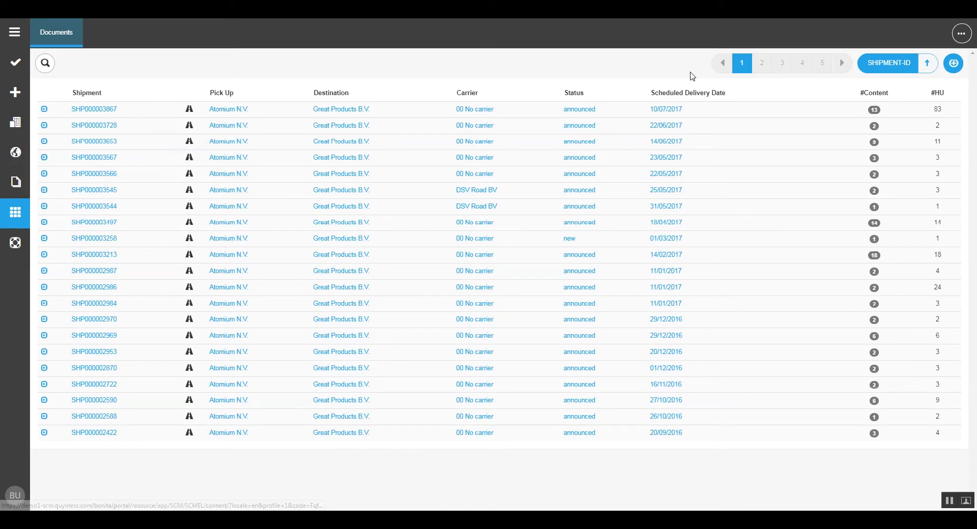
pyautogui.click(958, 66)
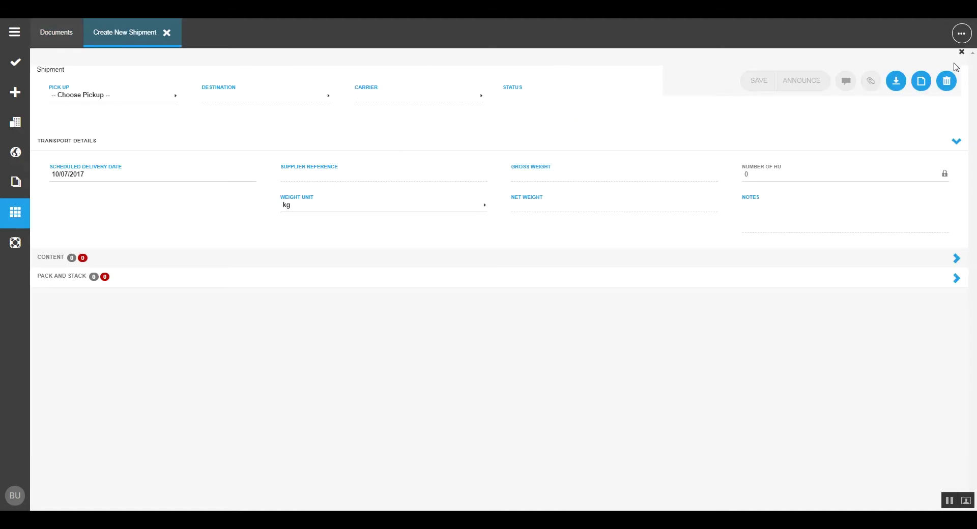
pyautogui.click(97, 99)
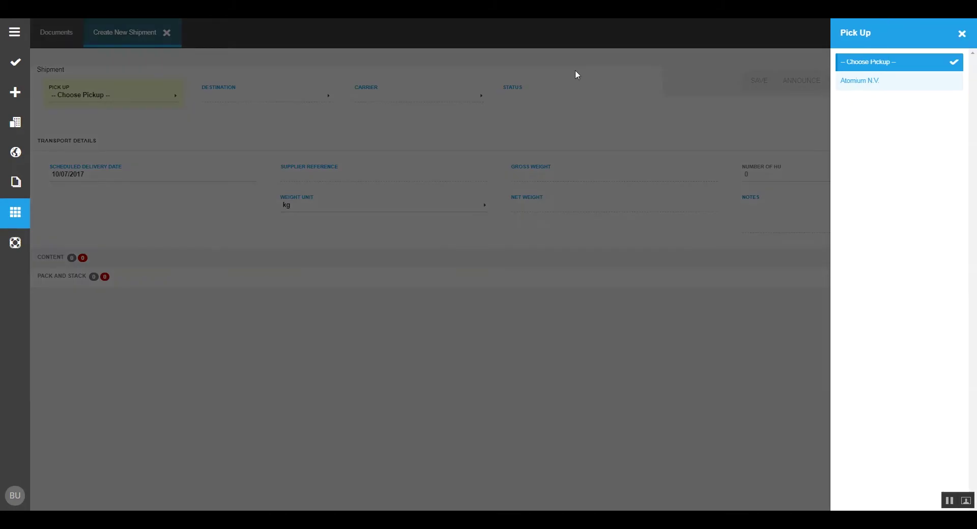
pyautogui.click(874, 86)
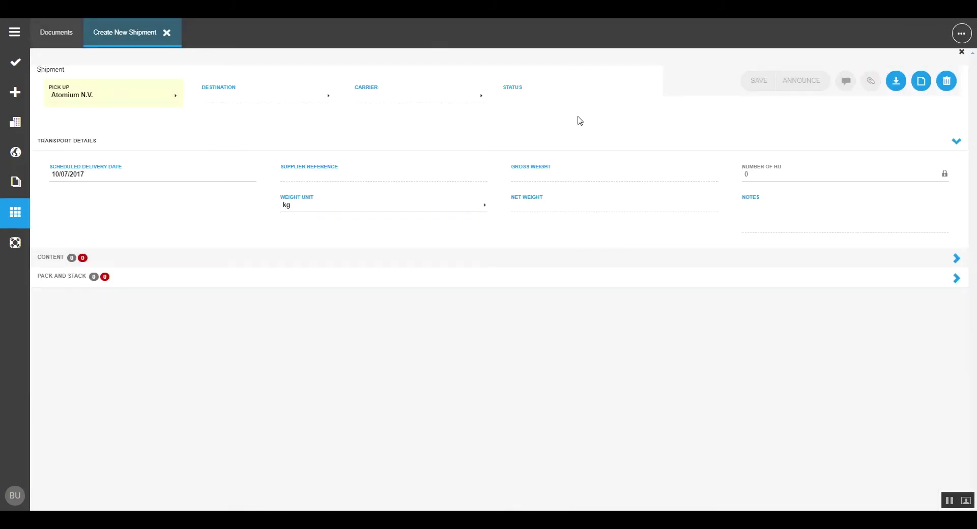
pyautogui.click(240, 101)
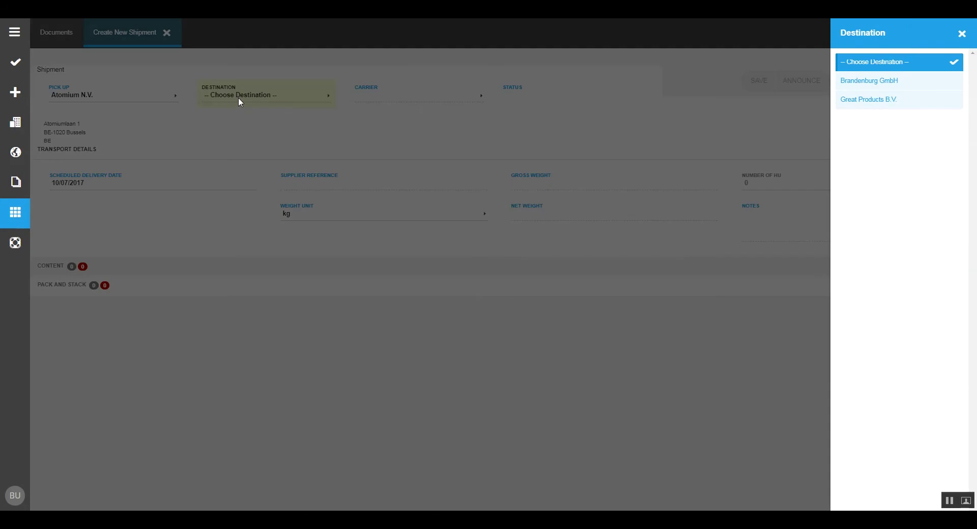
pyautogui.click(867, 100)
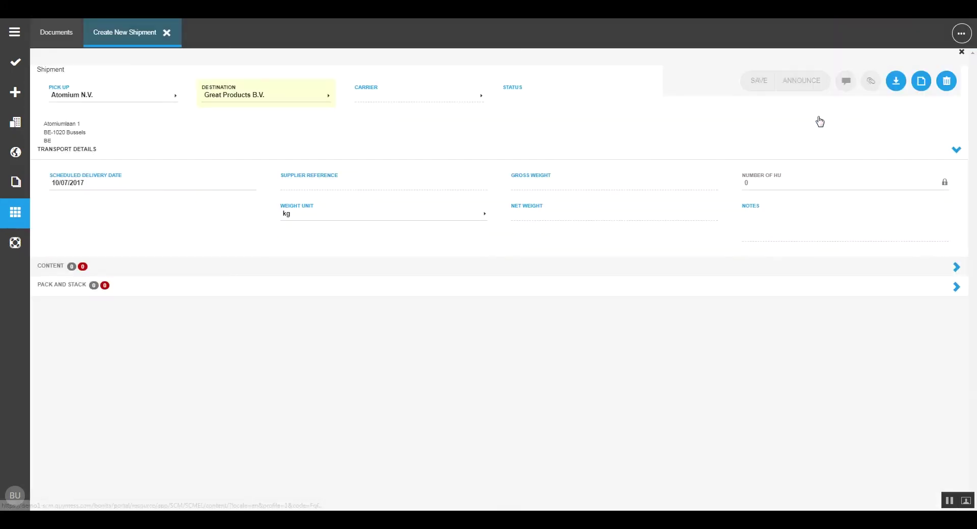
pyautogui.click(405, 100)
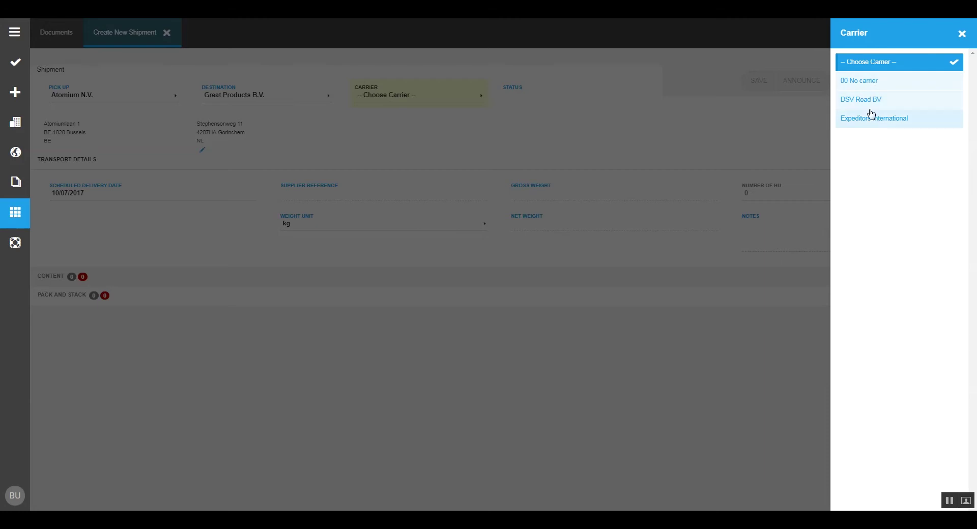
pyautogui.click(868, 82)
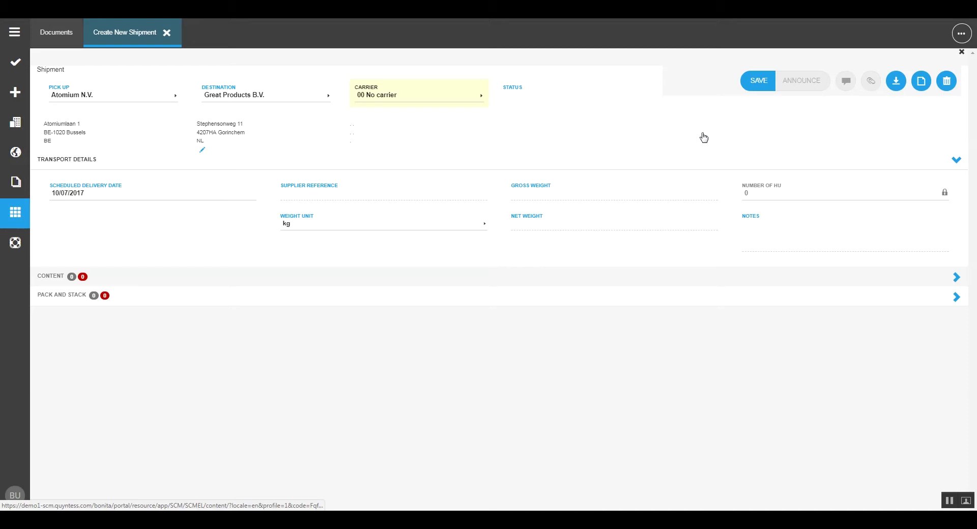
pyautogui.click(759, 83)
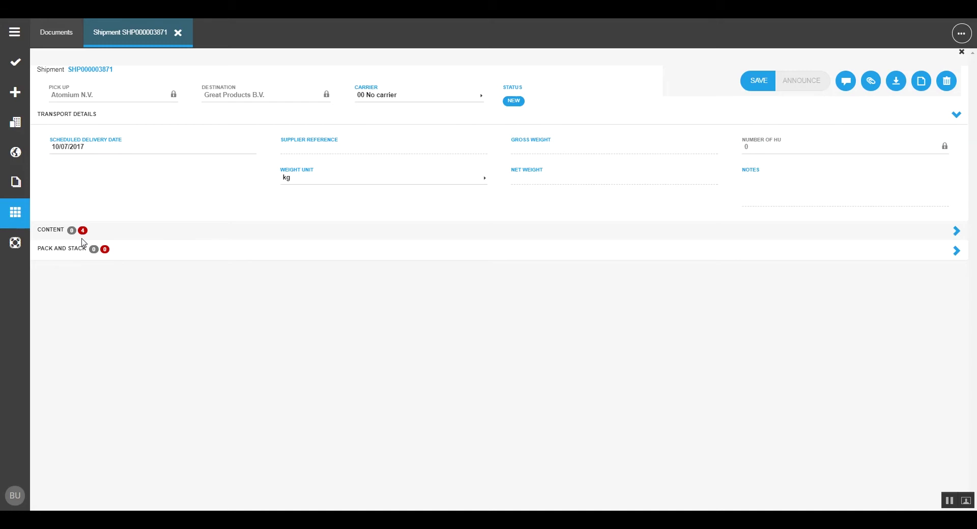
# Step: Add all candidate order lines to the shipment content with their proposed quantities and packing, and save the shipment
pyautogui.click(955, 233)
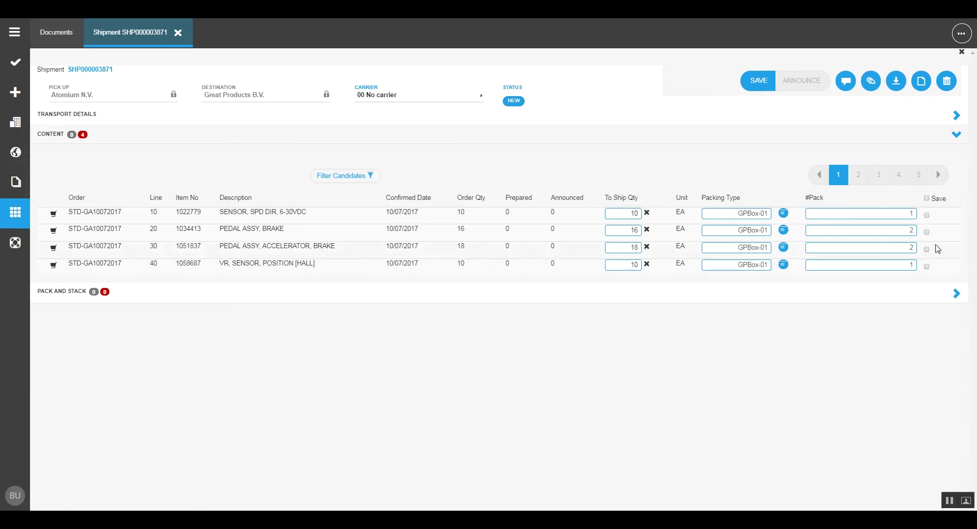
pyautogui.click(926, 198)
pyautogui.click(765, 89)
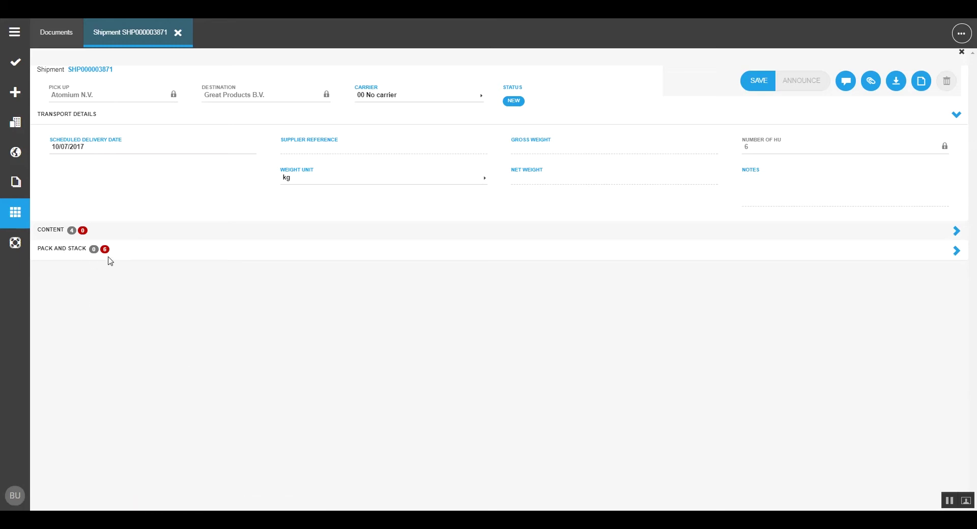
# Step: Mark both PEDAL ASSY, BRAKE packs and both PEDAL ASSY, ACCELERATOR, BRAKE packs as palletized in Pack and Stack
pyautogui.click(957, 250)
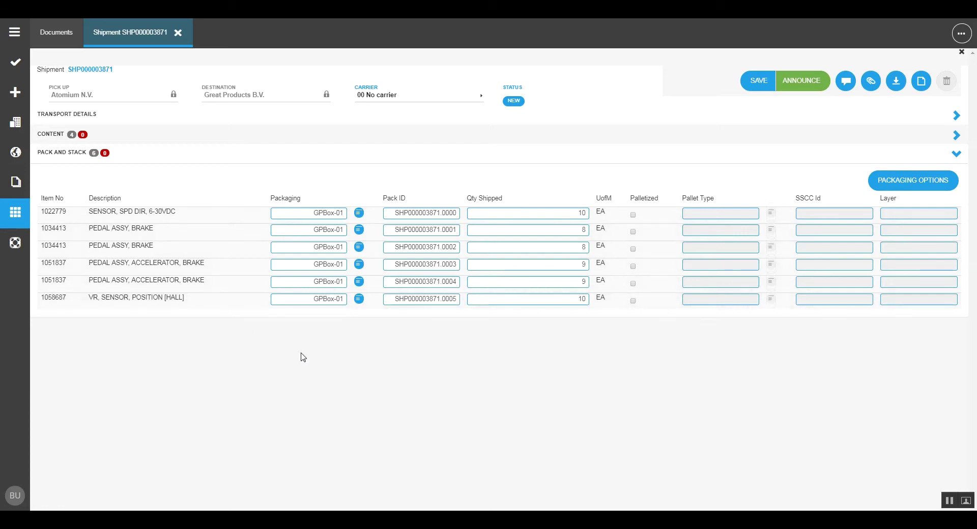
pyautogui.click(633, 231)
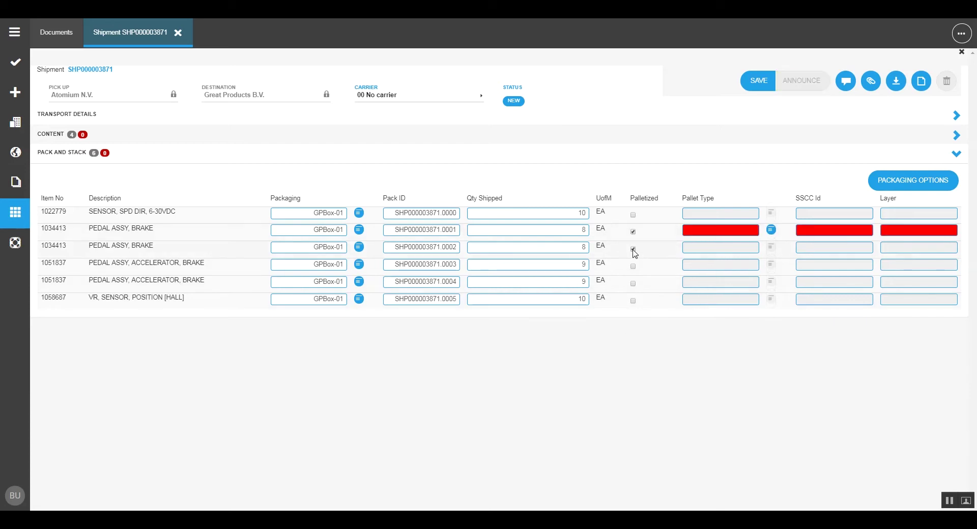
pyautogui.click(633, 249)
pyautogui.click(633, 266)
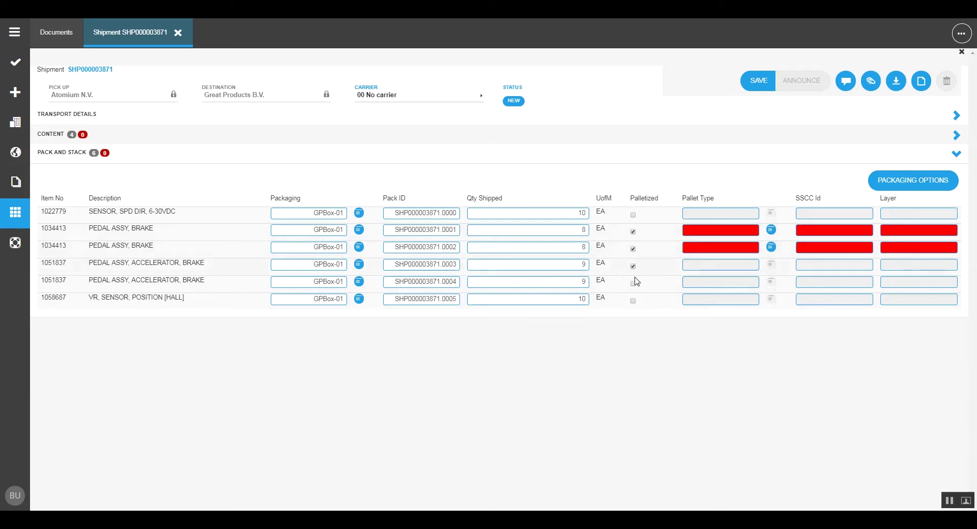
pyautogui.click(633, 283)
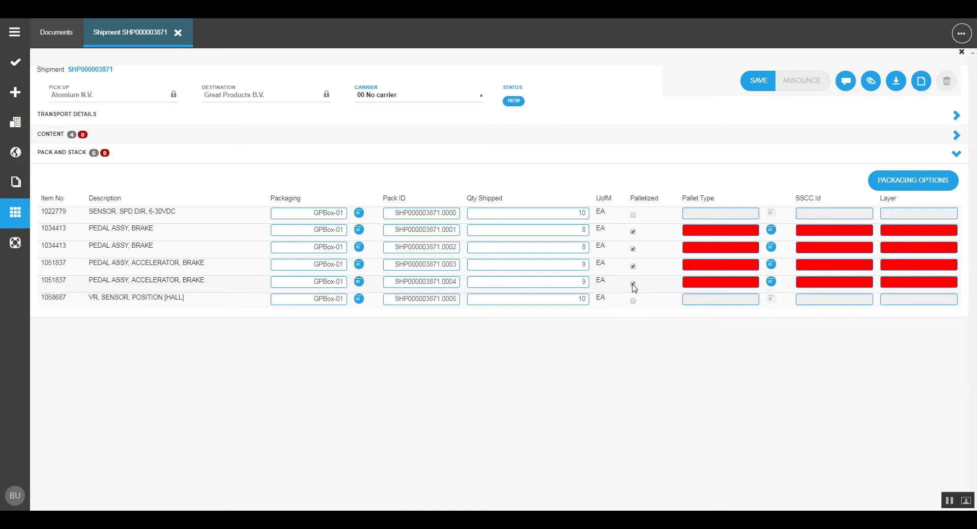
# Step: Apply packaging type GP-Euro as the pallet type for the first PEDAL ASSY, BRAKE pack
pyautogui.click(771, 232)
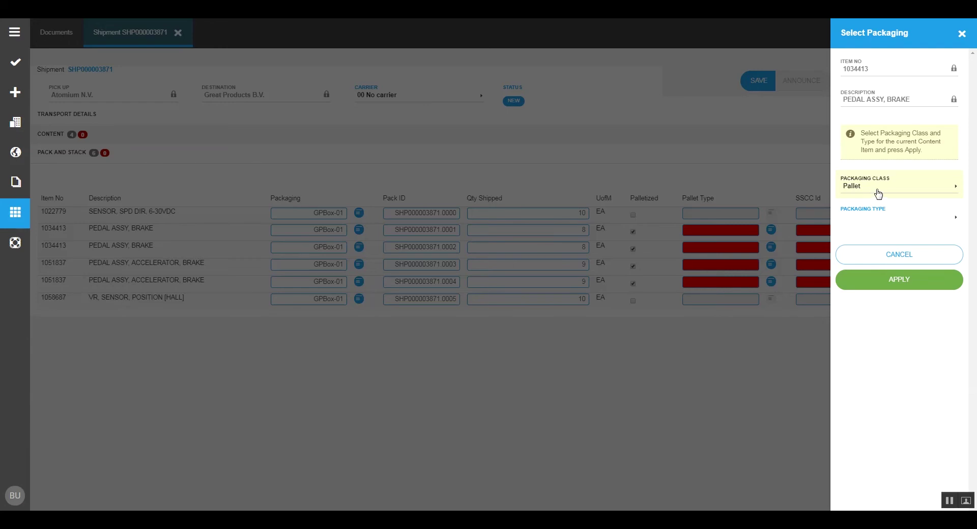
pyautogui.click(859, 220)
pyautogui.click(863, 83)
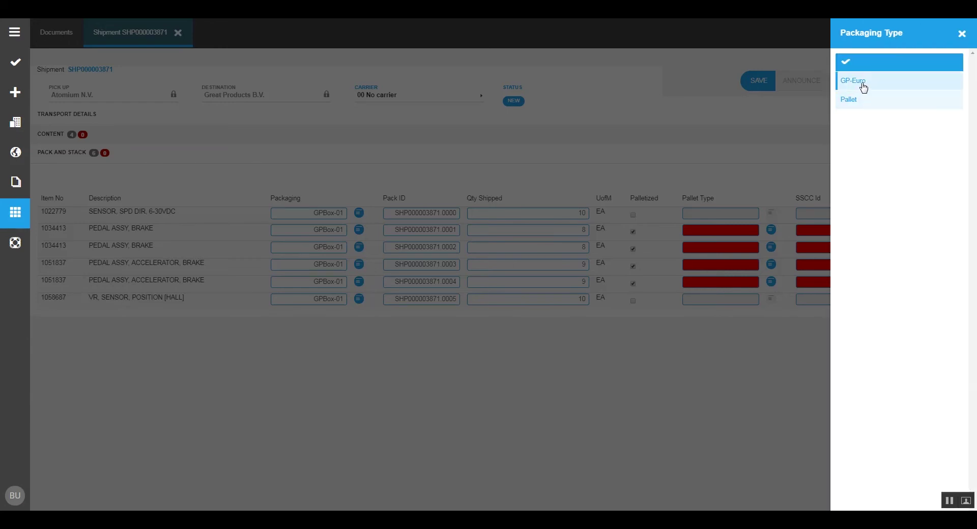
pyautogui.click(903, 283)
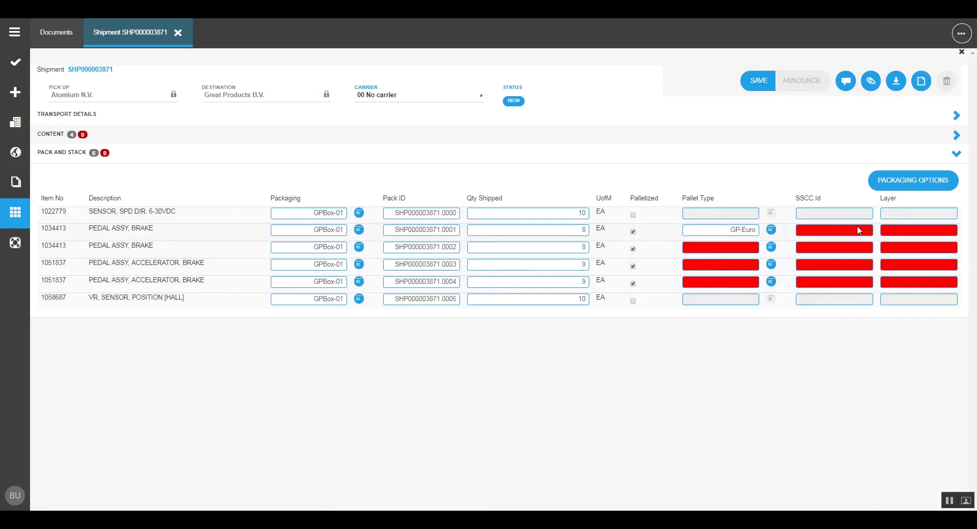
# Step: Set the first PEDAL ASSY, BRAKE pack's SSCC Id to SSCC-001 and its layer to 1
pyautogui.click(859, 230)
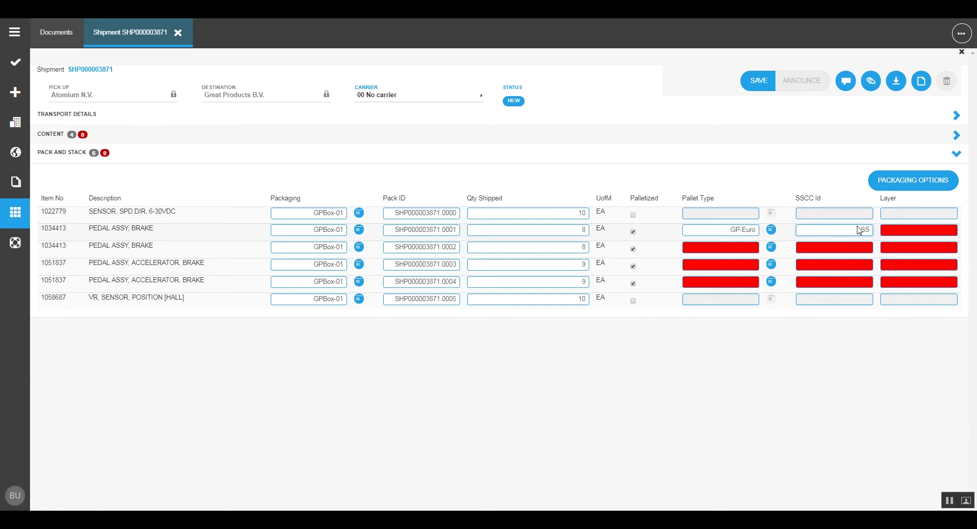
pyautogui.write('SSCC-001')
pyautogui.click(892, 235)
pyautogui.write('1')
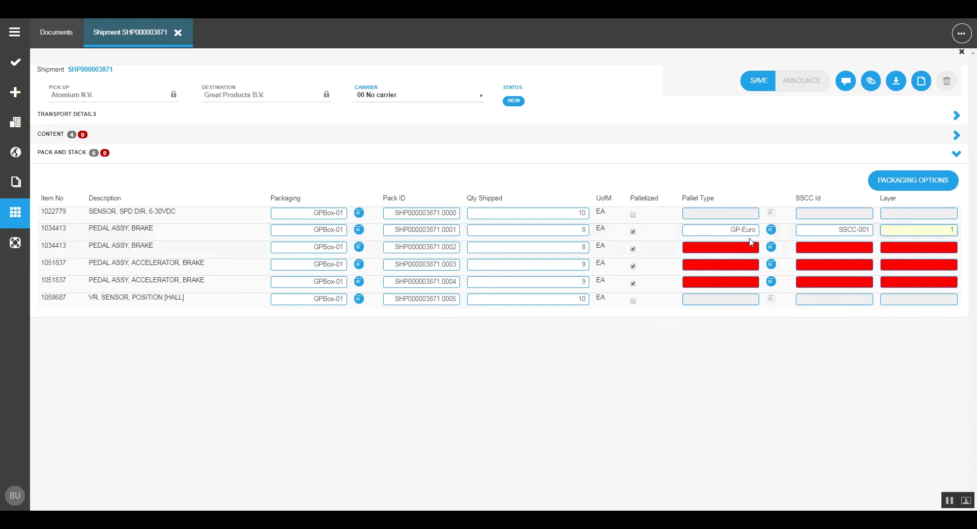
# Step: Copy the GP-Euro pallet type to the other three palletized packs
pyautogui.moveTo(728, 232); pyautogui.dragTo(757, 233)
pyautogui.click(749, 252)
pyautogui.click(753, 269)
pyautogui.click(756, 283)
# Step: Set the SSCC Id to SSCC-001 for the second PEDAL ASSY, BRAKE pack and SSCC-002 for both accelerator pedal packs
pyautogui.click(836, 256)
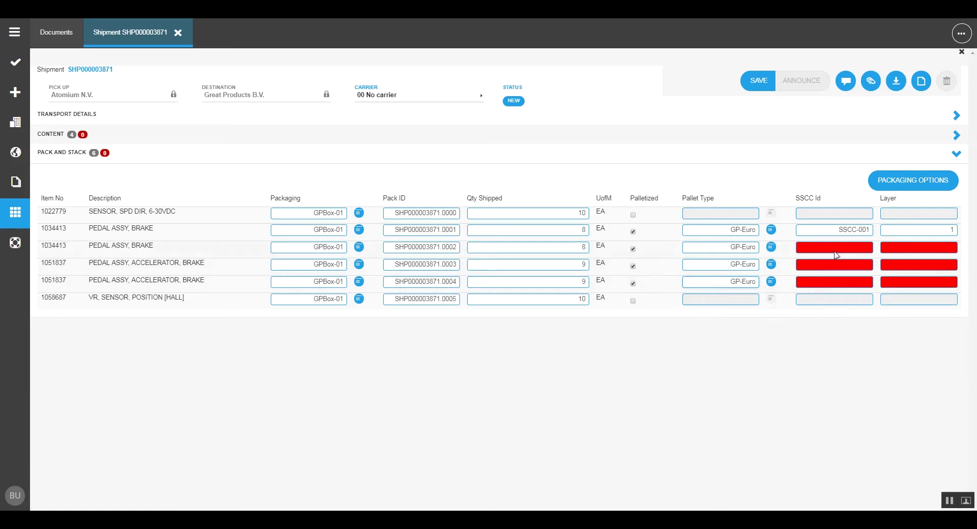
pyautogui.moveTo(831, 232); pyautogui.dragTo(874, 236)
pyautogui.hotkey('ctrl', 'c')
pyautogui.click(861, 250)
pyautogui.hotkey('ctrl', 'v')
pyautogui.click(850, 268)
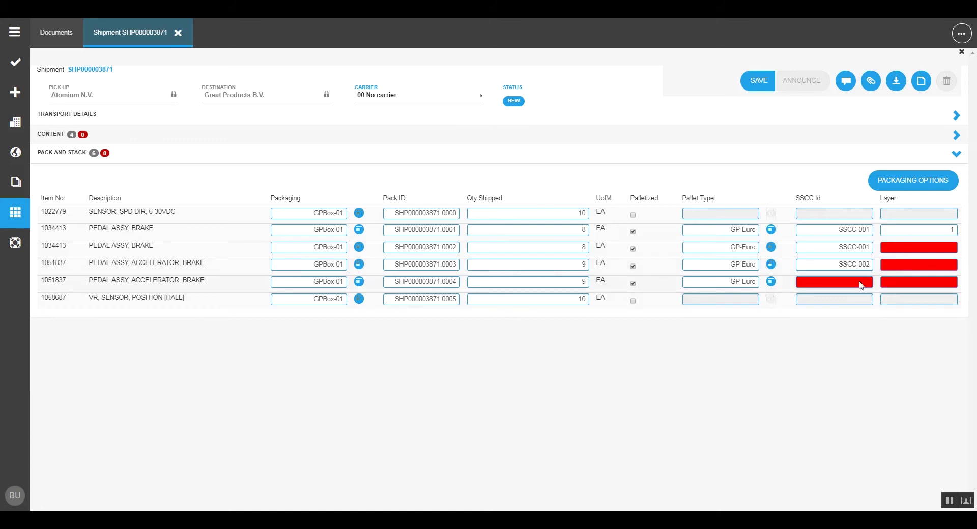
pyautogui.click(861, 286)
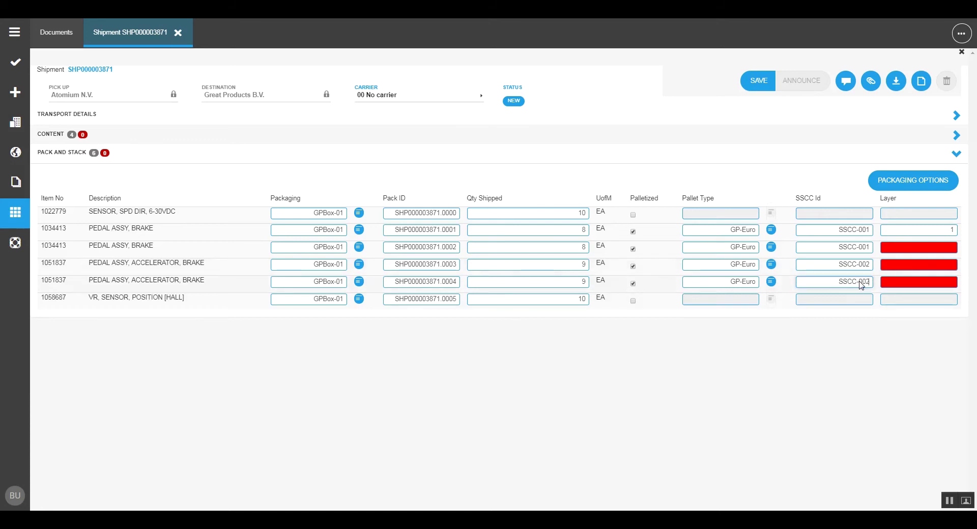
# Step: Set the layer to 2 for the second brake pedal pack and to 1 and 2 for the accelerator pedal packs, and announce the shipment
pyautogui.click(944, 250)
pyautogui.write('1')
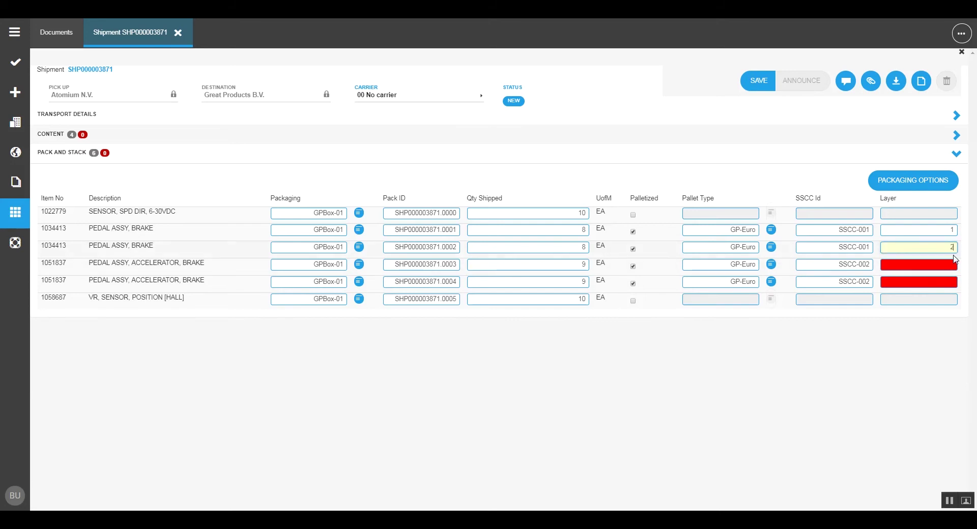
pyautogui.click(948, 282)
pyautogui.write('2')
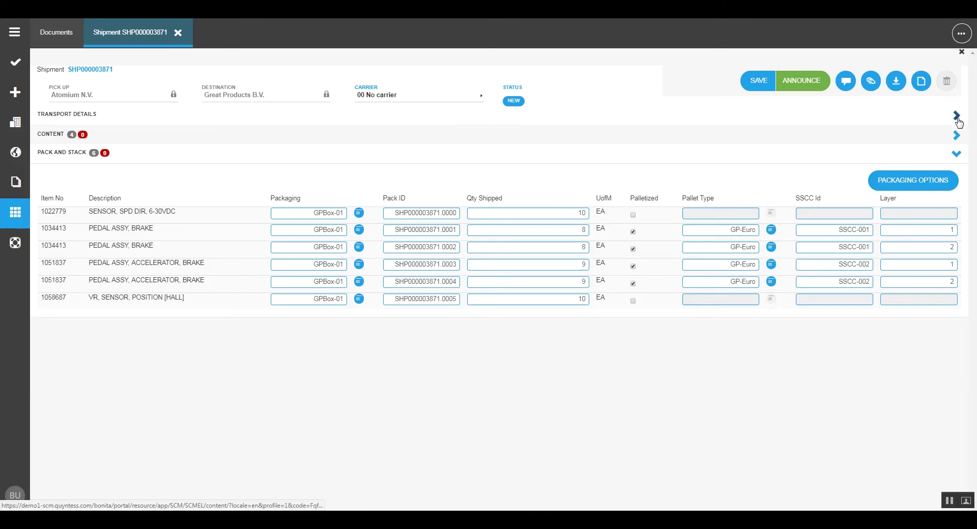
pyautogui.click(801, 87)
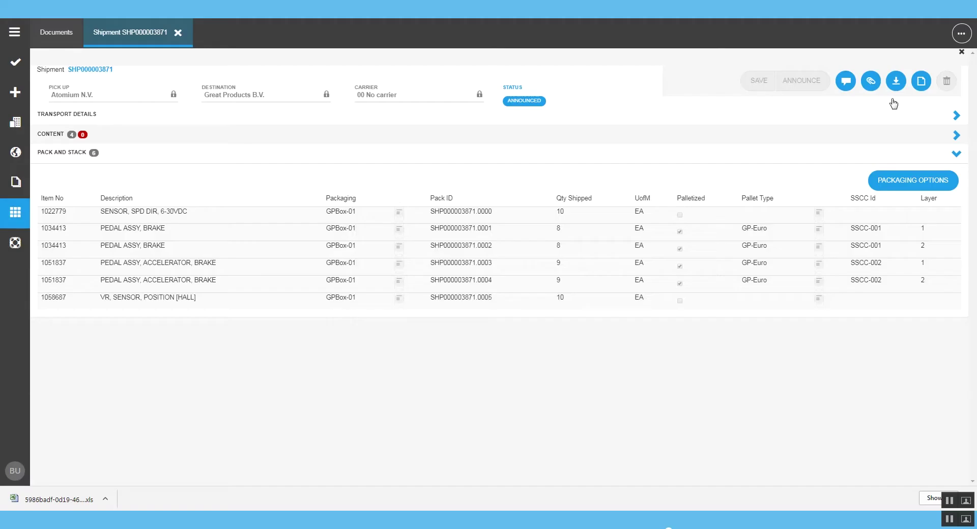
# Step: Generate the Pallet Labels document for the announced shipment, view it and close it
pyautogui.click(922, 83)
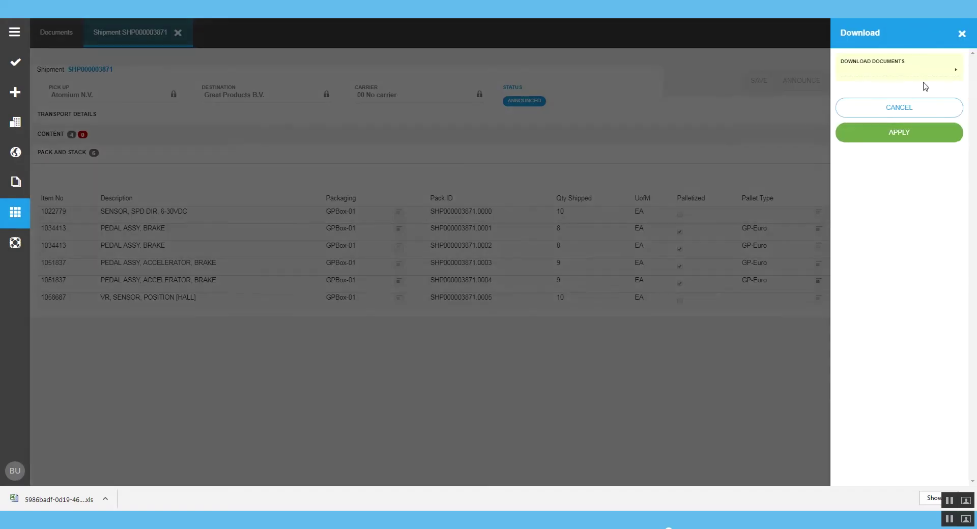
pyautogui.click(897, 74)
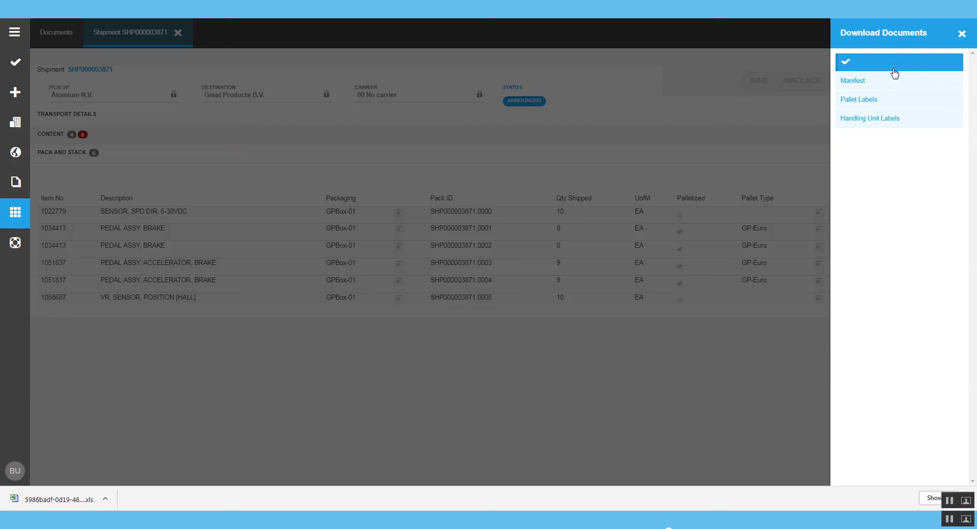
pyautogui.click(866, 104)
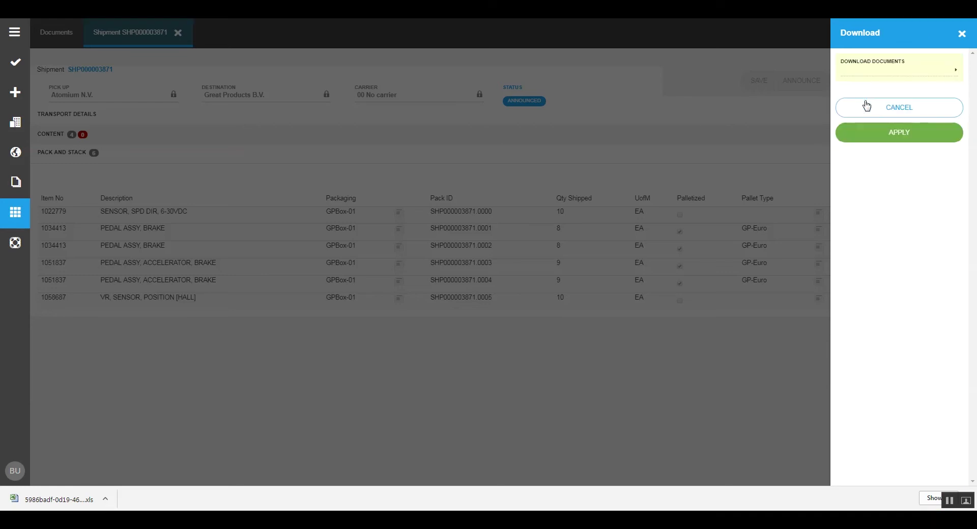
pyautogui.click(894, 135)
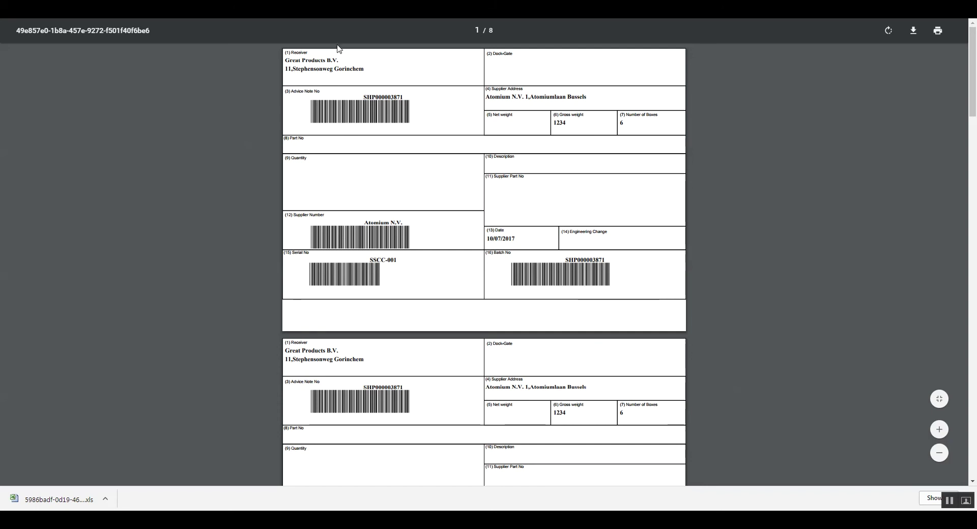
pyautogui.hotkey('ctrl', 'w')
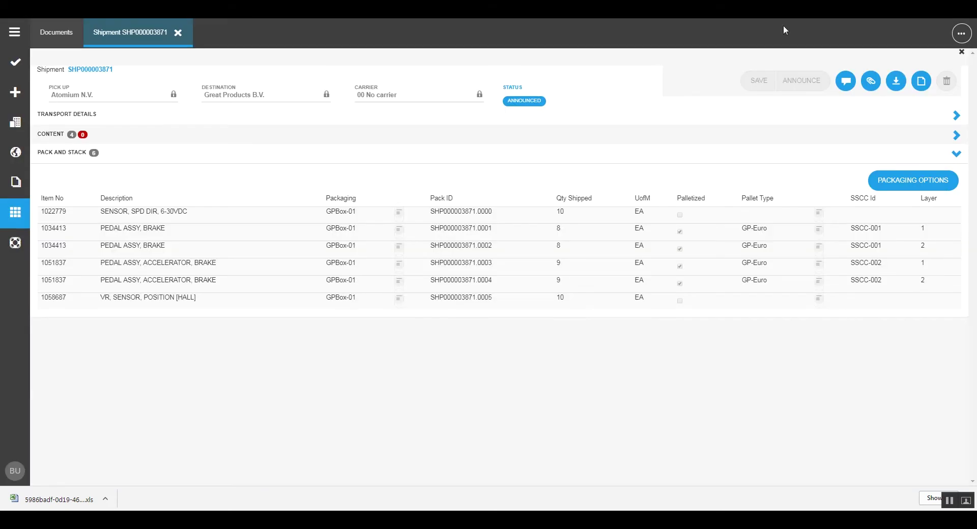
# Step: Generate the Handling Unit Labels document for the announced shipment and view its labels
pyautogui.click(923, 84)
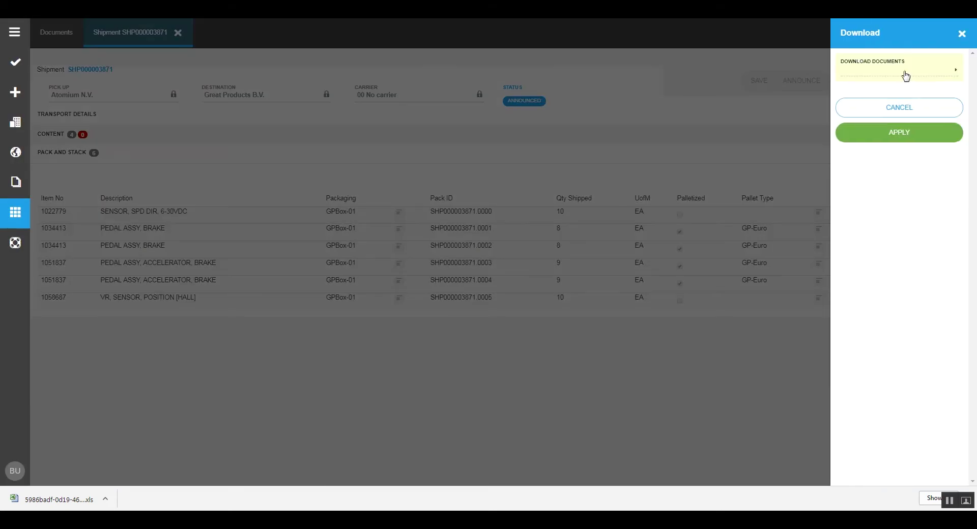
pyautogui.click(906, 76)
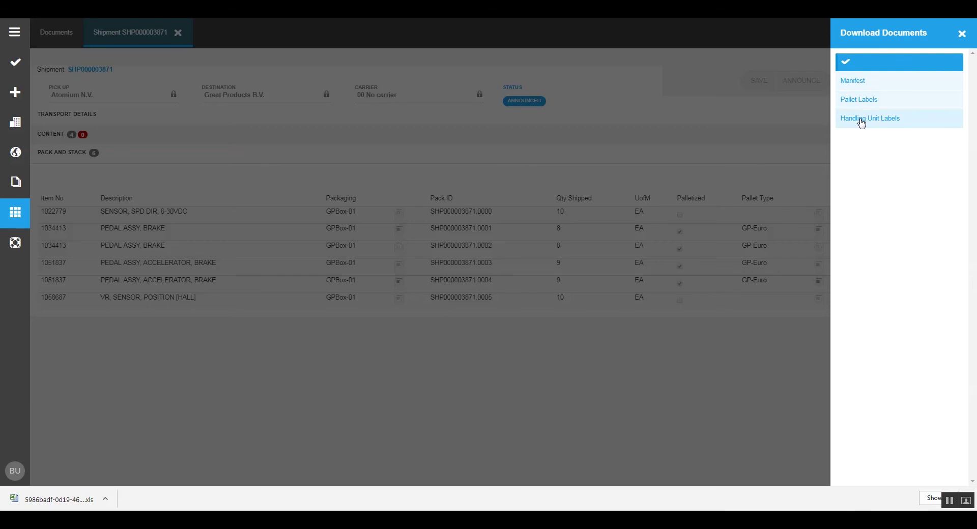
pyautogui.click(861, 119)
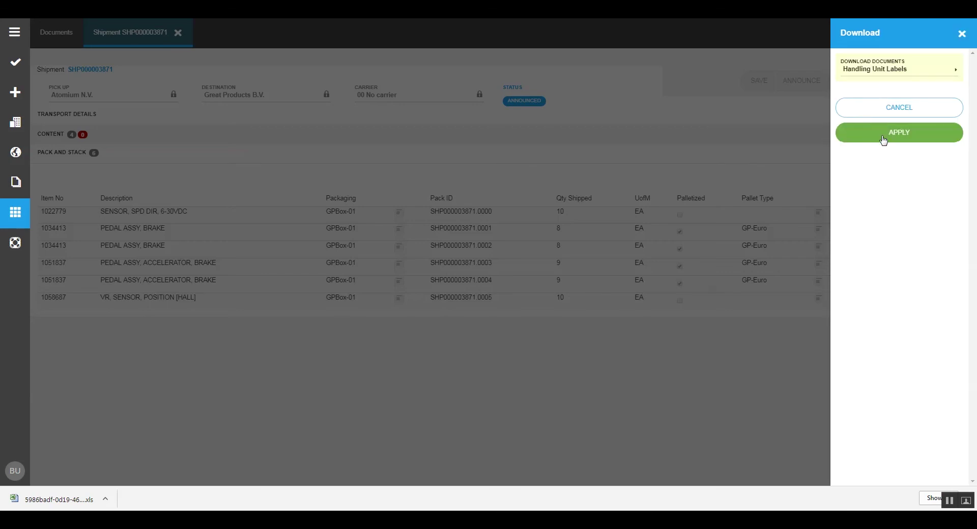
pyautogui.click(883, 139)
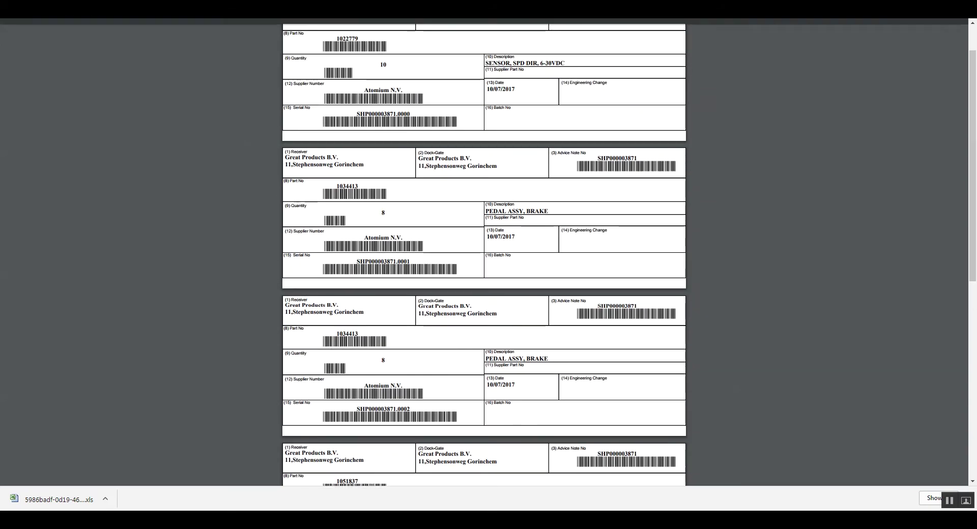
# Step: Close the handling unit labels, generate the Shipment Document for the announced shipment, view it and close it
pyautogui.hotkey('ctrl', 'w')
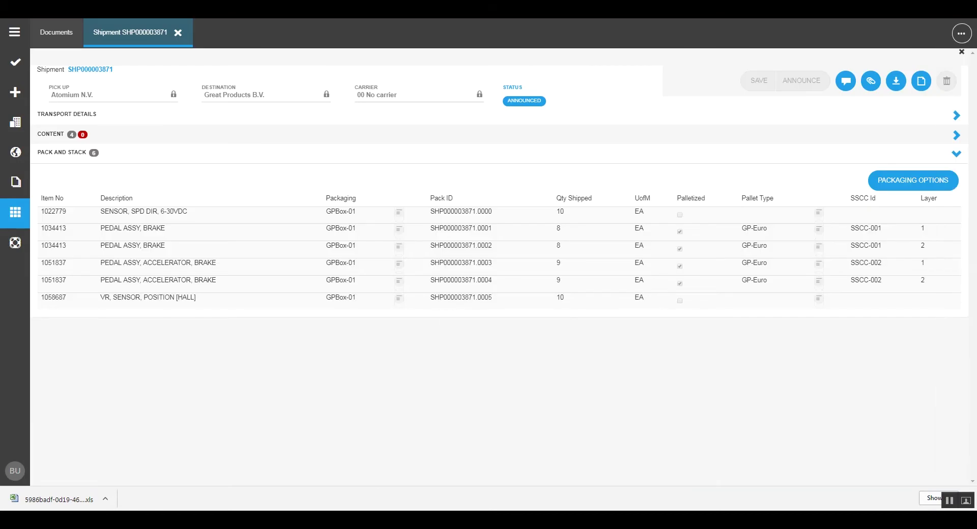
pyautogui.click(922, 81)
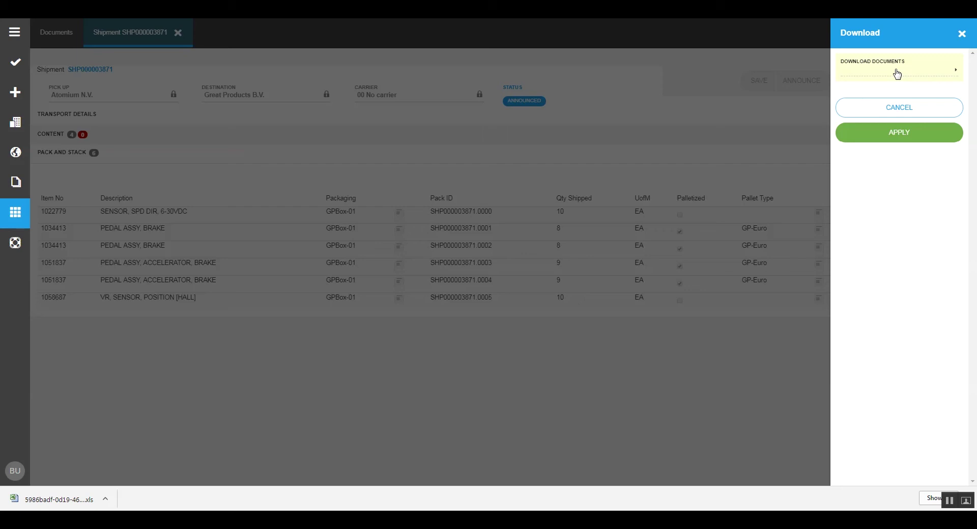
pyautogui.click(897, 75)
pyautogui.click(866, 82)
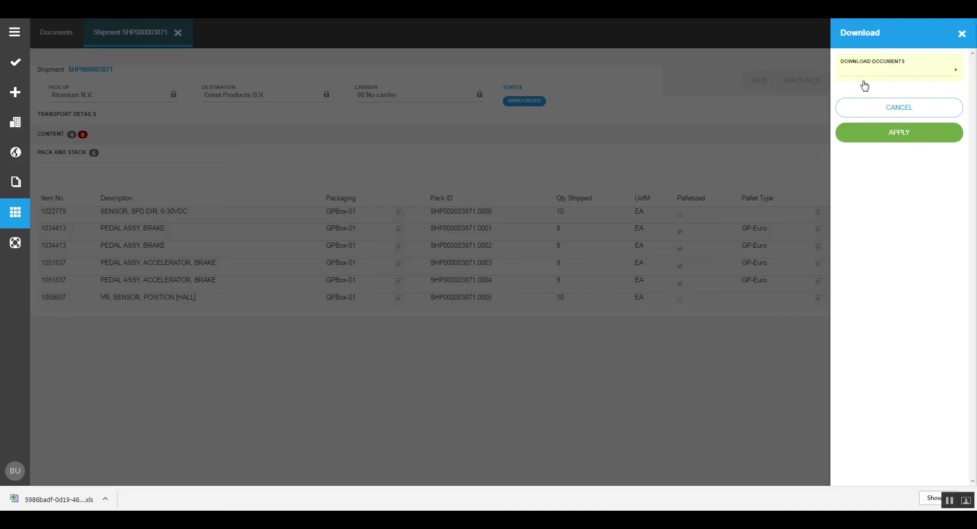
pyautogui.click(894, 134)
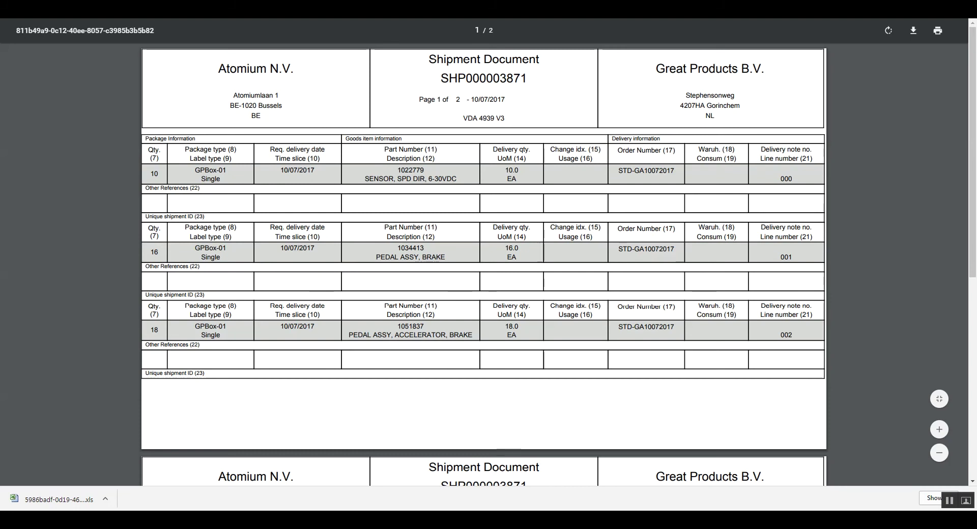
pyautogui.hotkey('ctrl', 'w')
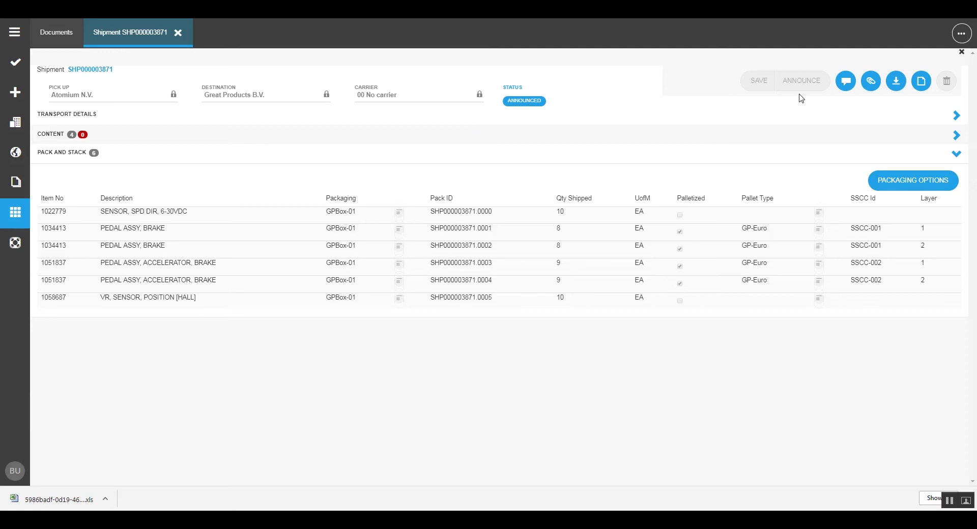
# Step: Post the note "This shipment is ready for transport to the customer. Customer has received electronic ASN for his further processing" on the shipment
pyautogui.click(845, 82)
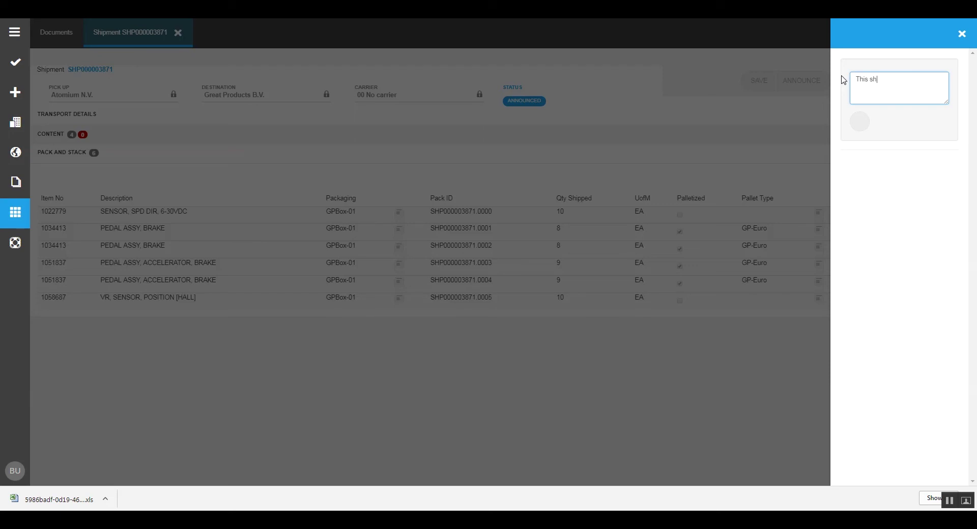
pyautogui.write('This shipment is ready')
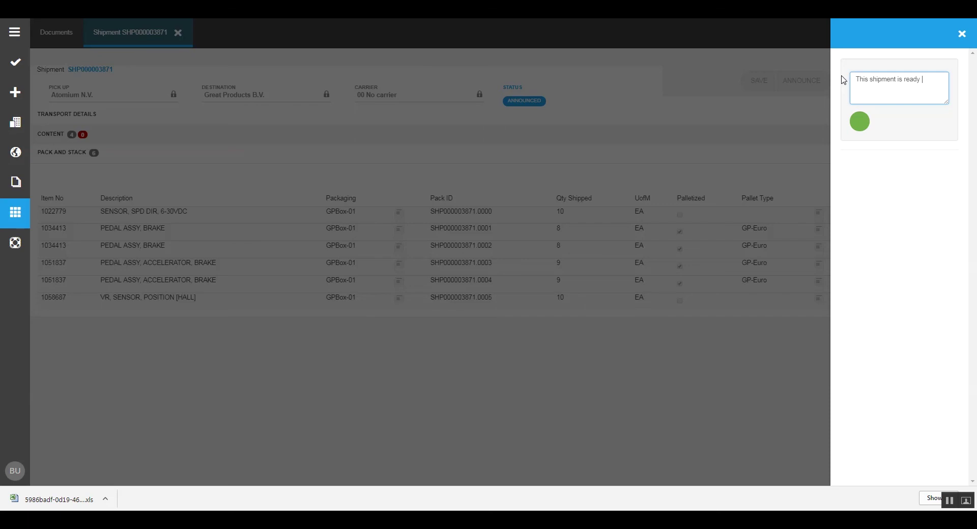
pyautogui.write(' for transport to the customer. Customer has received electronic ASN for his further')
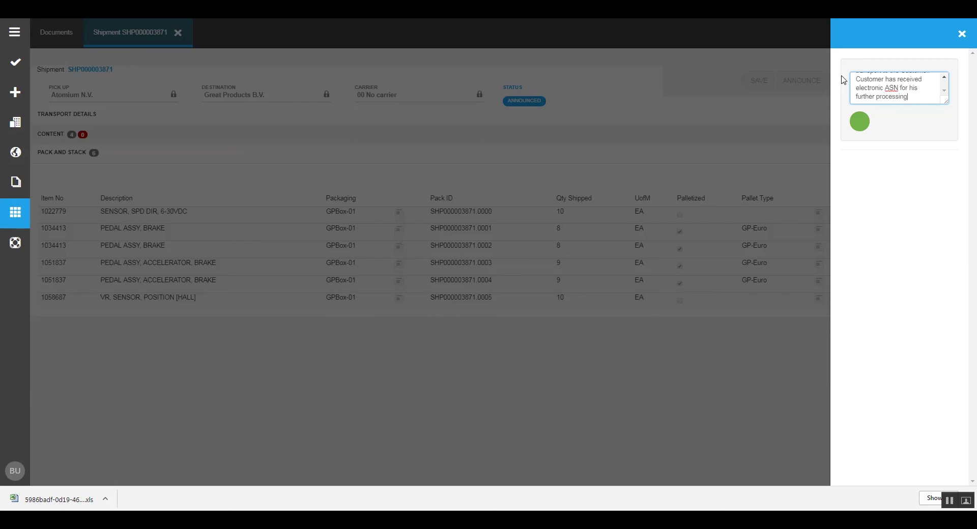
pyautogui.click(859, 125)
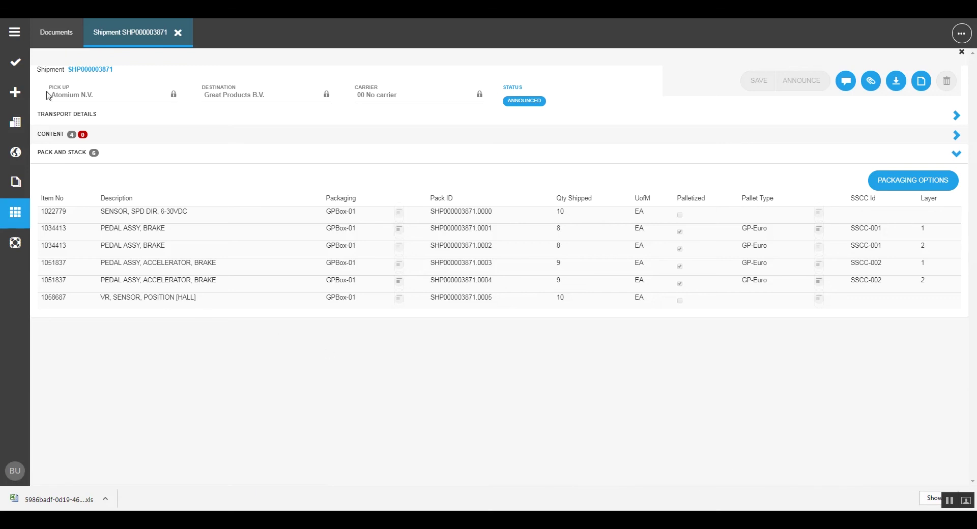
# Step: Return to the shipments overview, review the audit trail of the newly announced shipment and close it
pyautogui.click(59, 36)
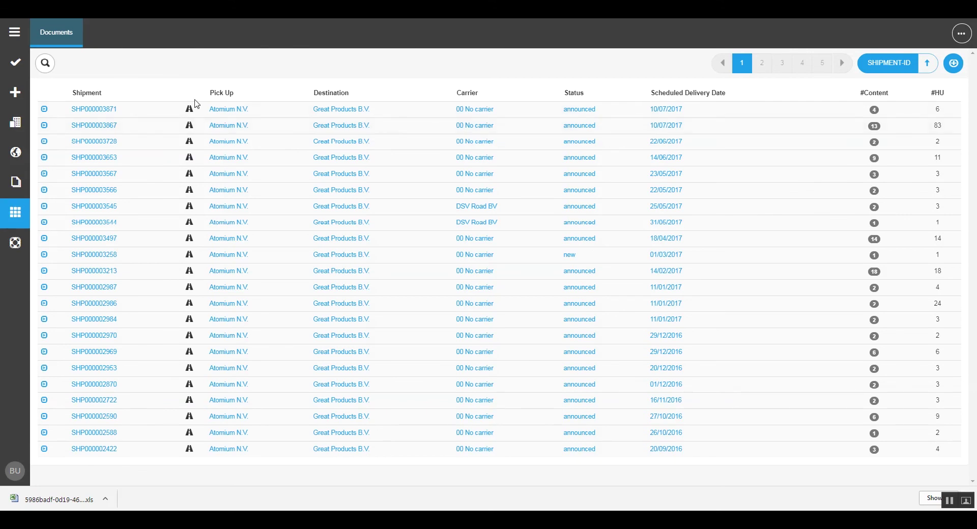
pyautogui.click(578, 111)
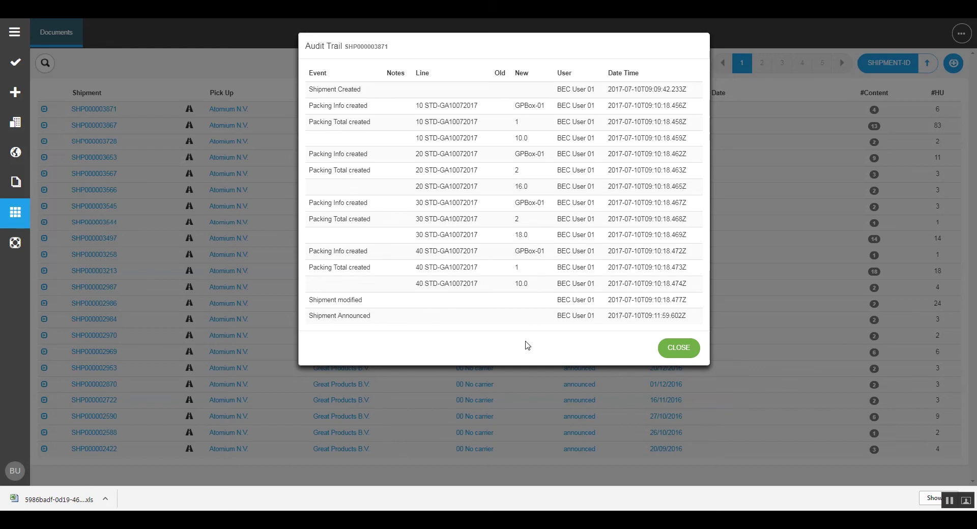
pyautogui.click(679, 348)
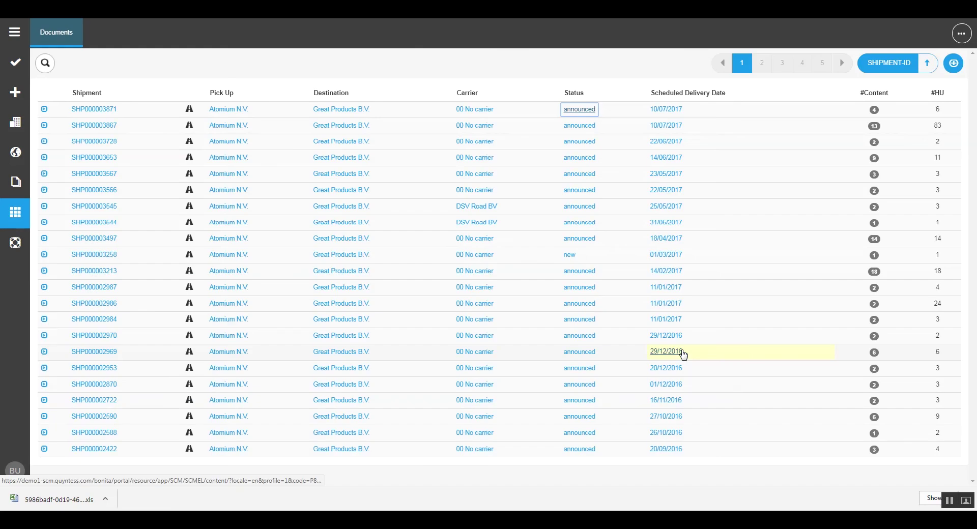